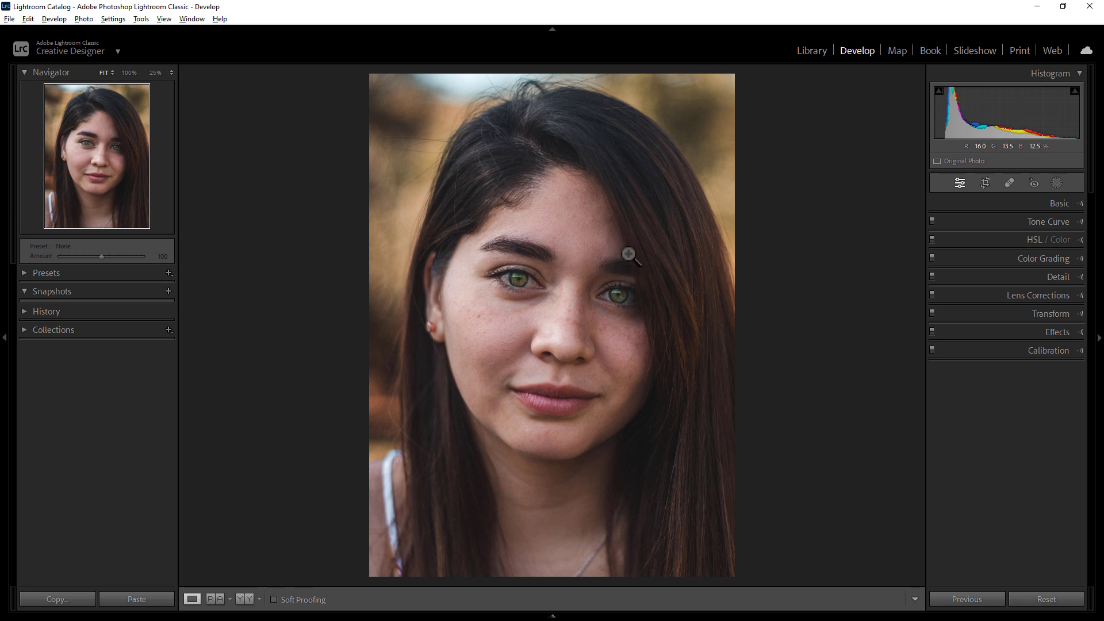
Create a people mask covering only the Face Skin of Person 1.
{"action": "left_click", "coordinate": [569, 265]}
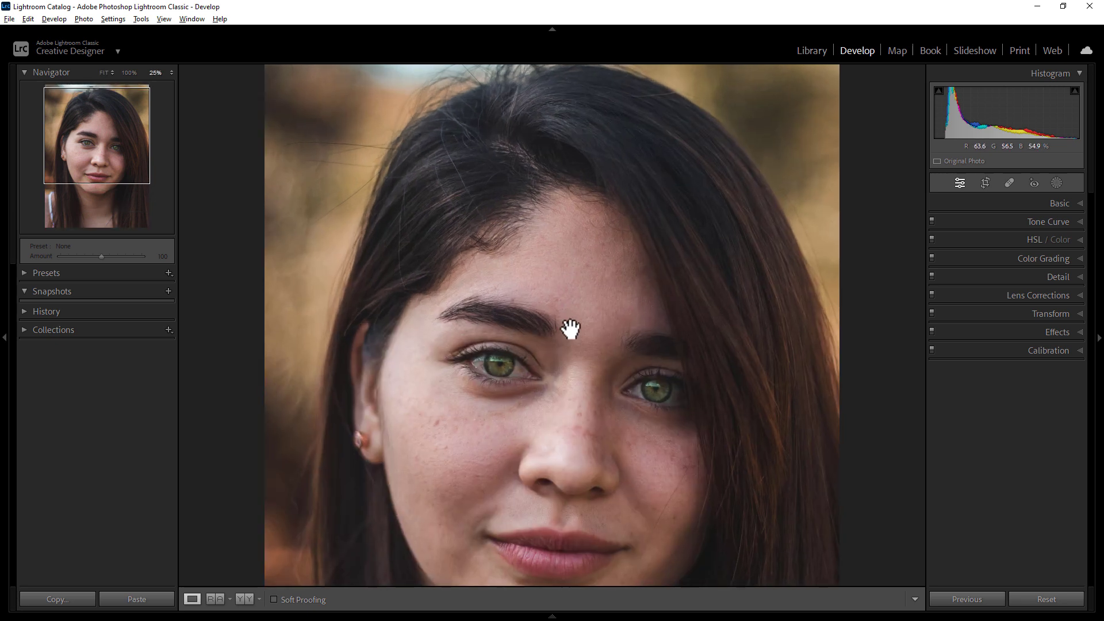
{"action": "left_click_drag", "start_coordinate": [565, 390], "coordinate": [570, 322]}
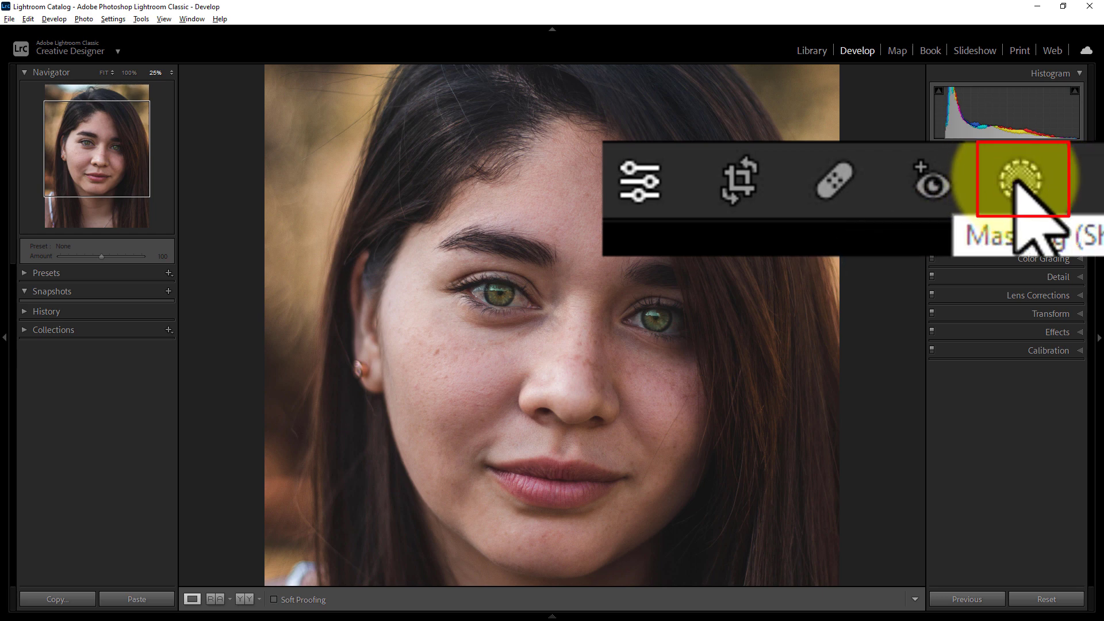
{"action": "left_click", "coordinate": [1056, 183]}
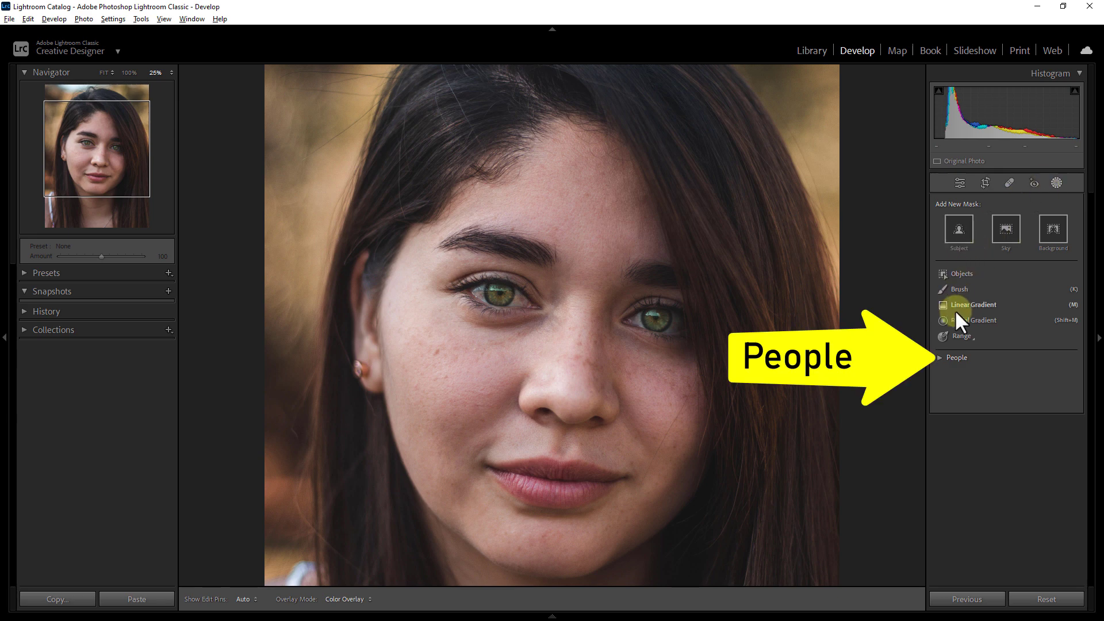
{"action": "left_click", "coordinate": [937, 358]}
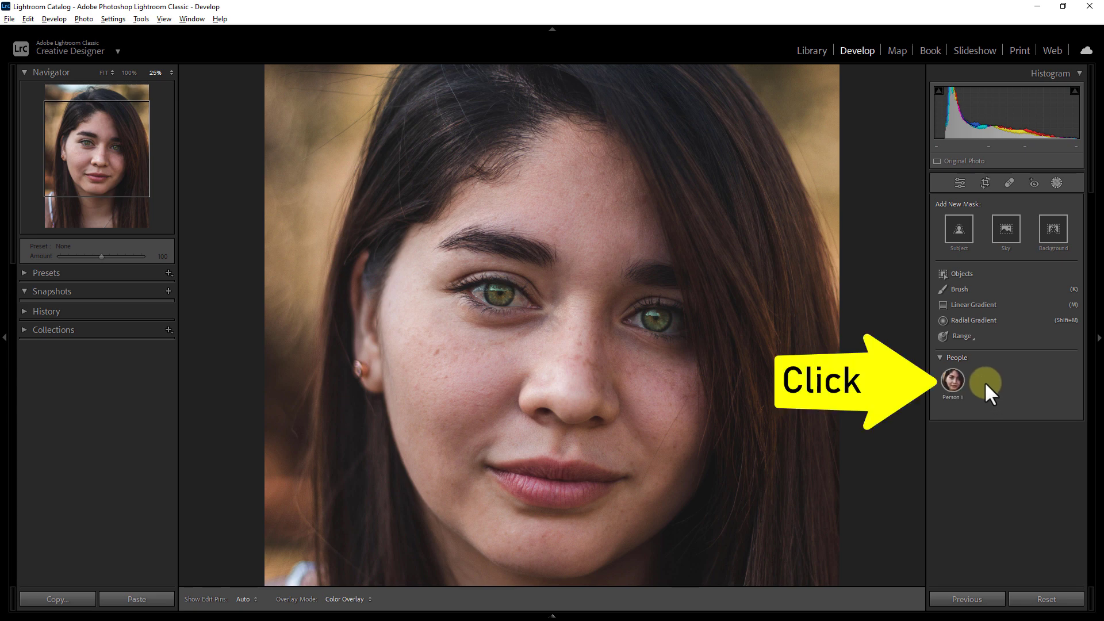
{"action": "left_click", "coordinate": [946, 380]}
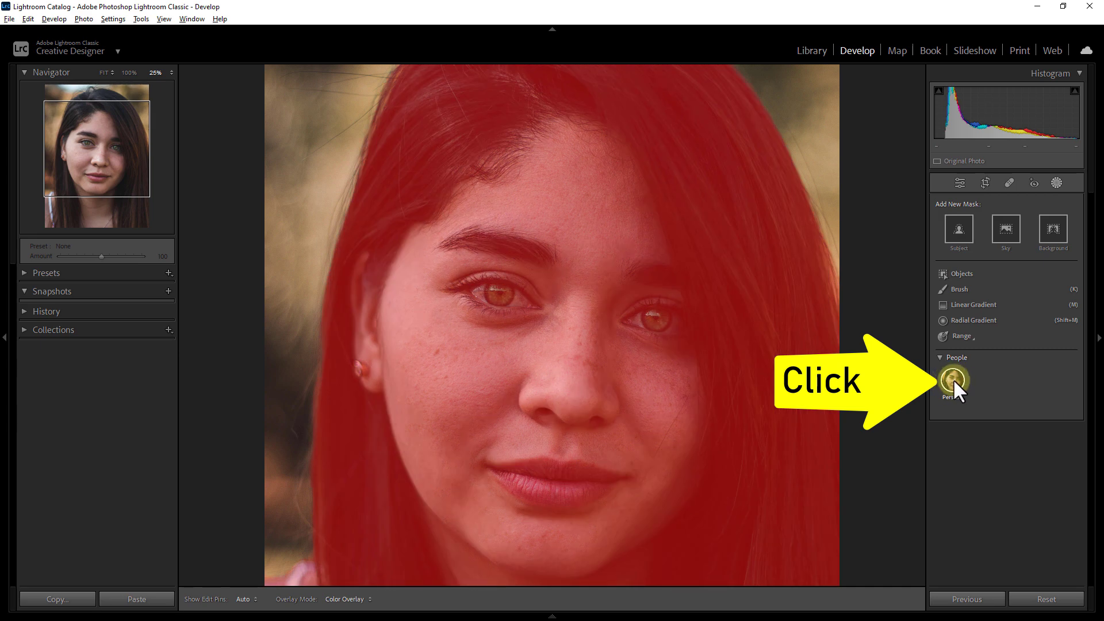
{"action": "left_click", "coordinate": [953, 379]}
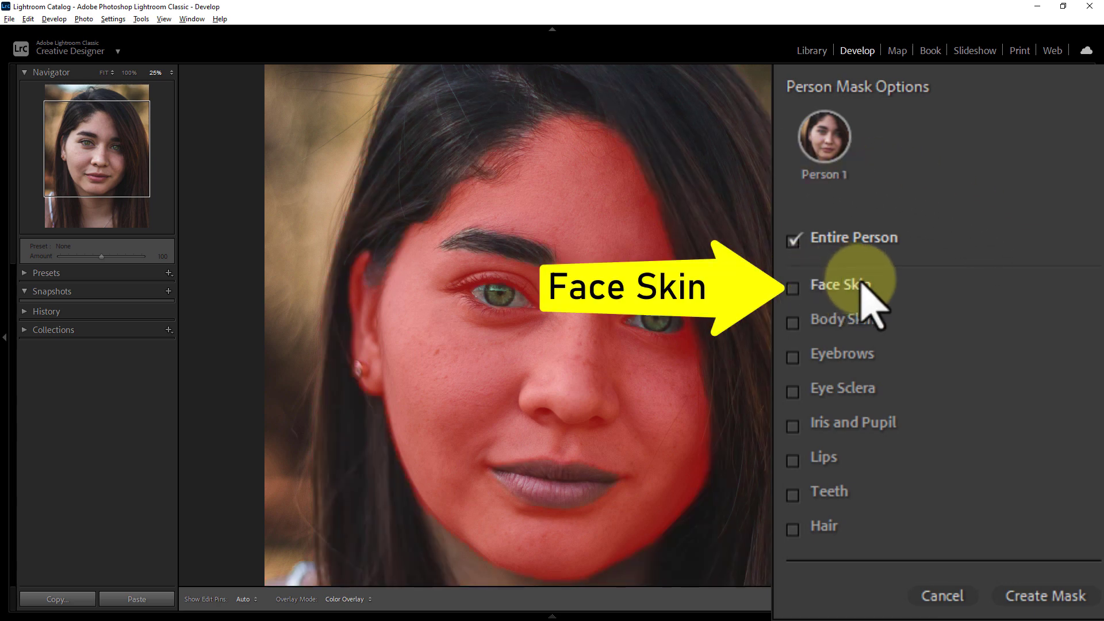
{"action": "left_click", "coordinate": [795, 286]}
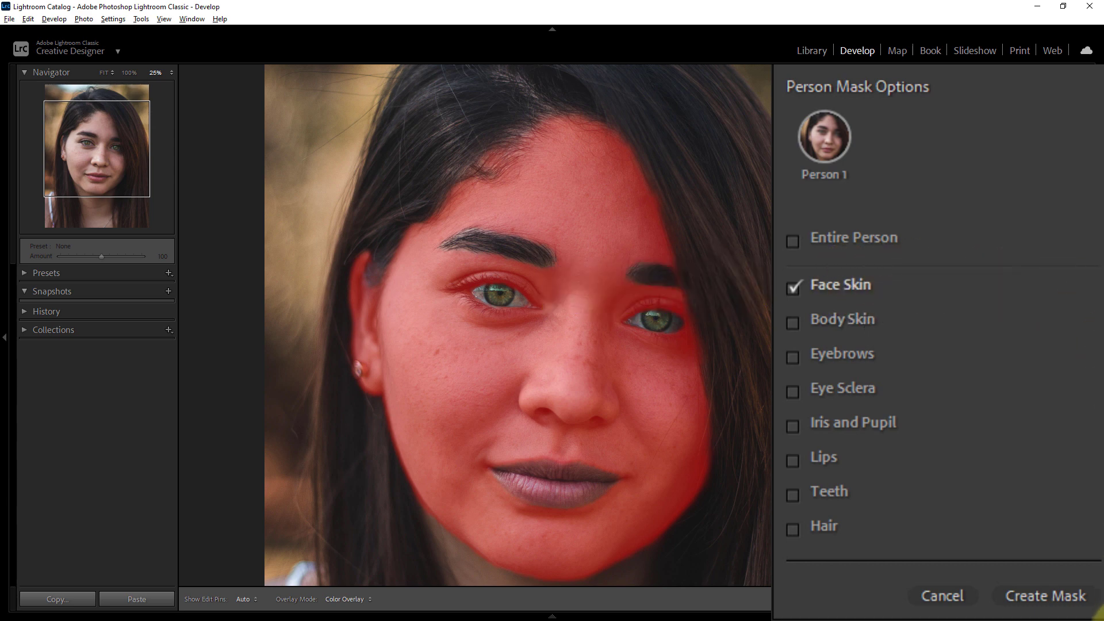
{"action": "left_click", "coordinate": [1036, 599]}
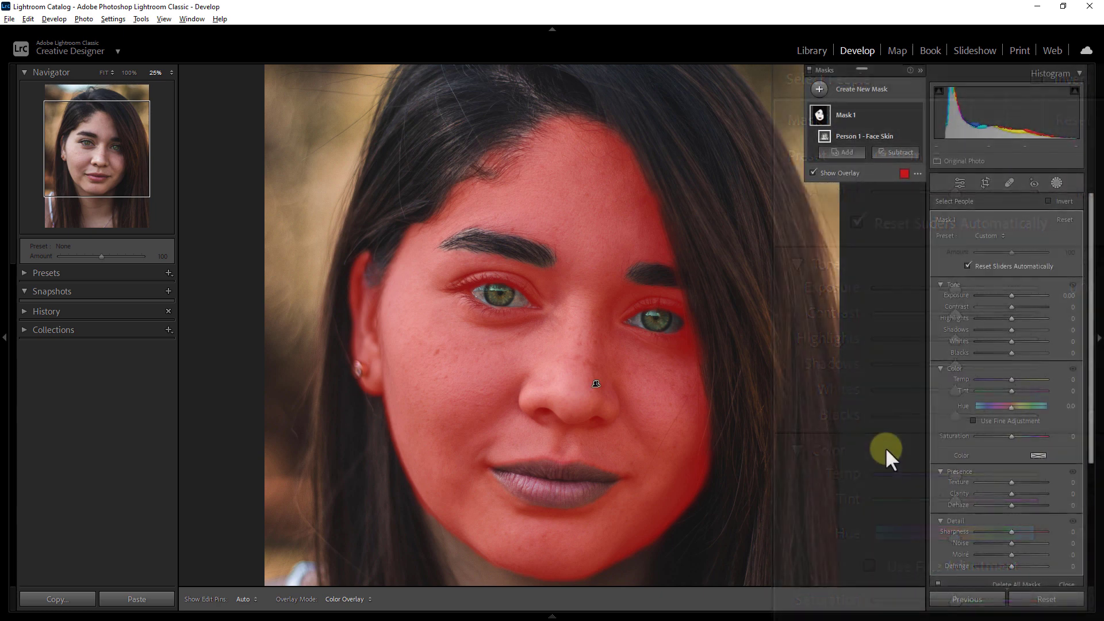
Apply the Soften Skin preset to the face skin mask and set its Amount to 135.
{"action": "left_click", "coordinate": [944, 235]}
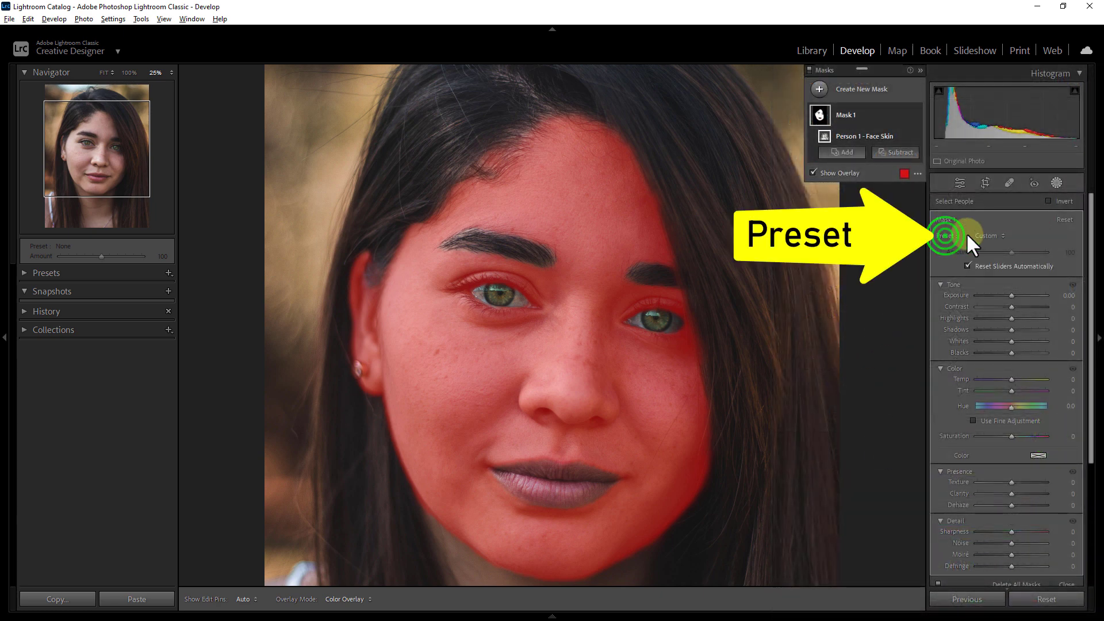
{"action": "left_click", "coordinate": [1002, 235]}
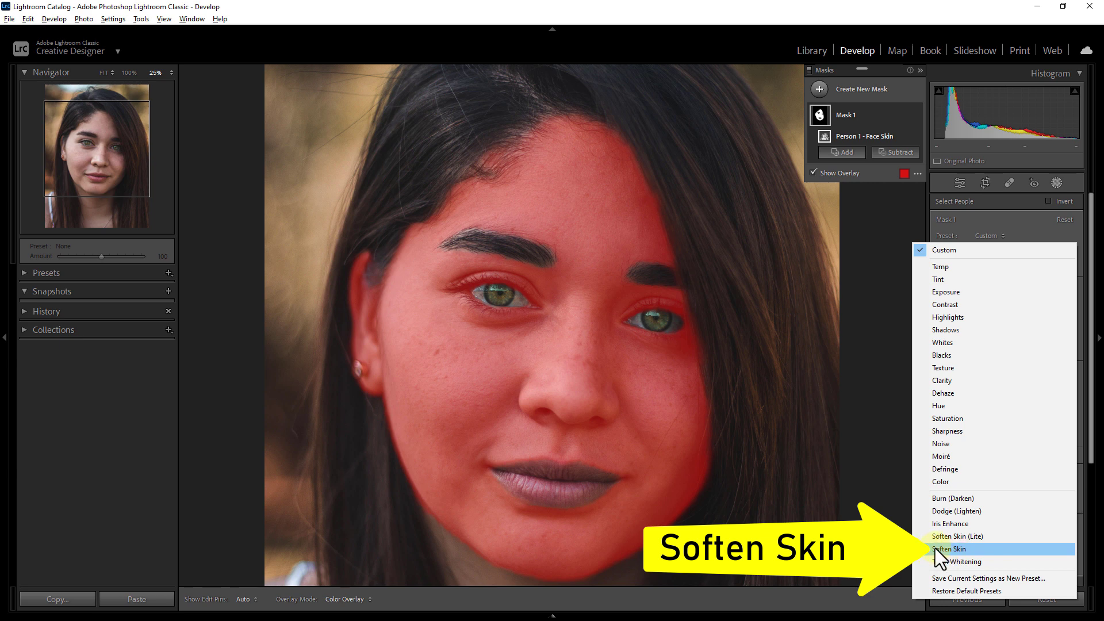
{"action": "left_click", "coordinate": [950, 550]}
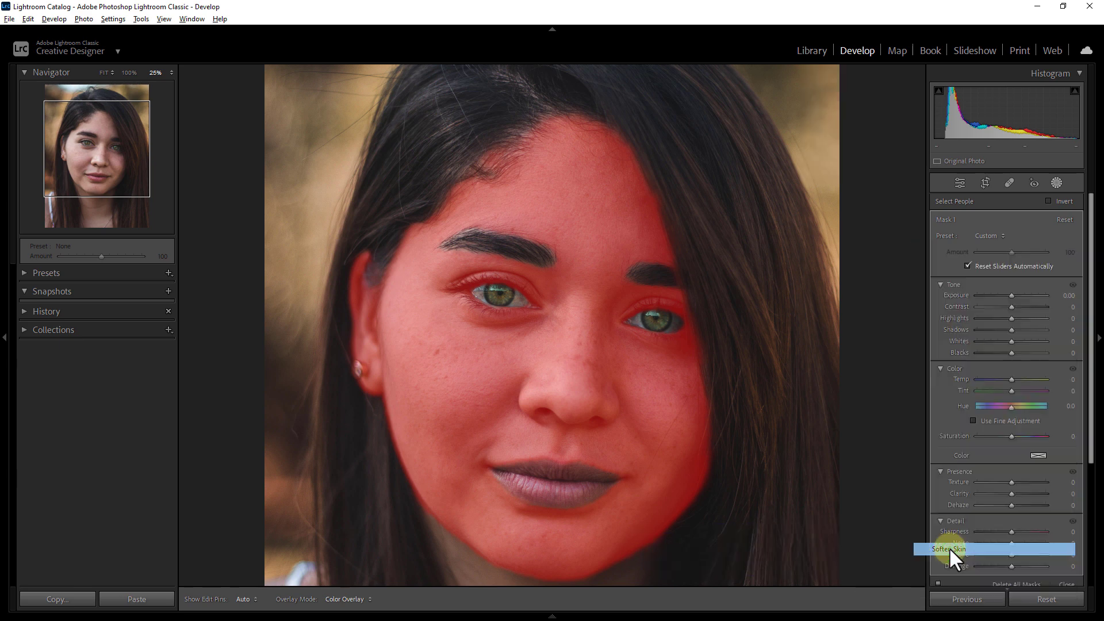
{"action": "key", "text": "o"}
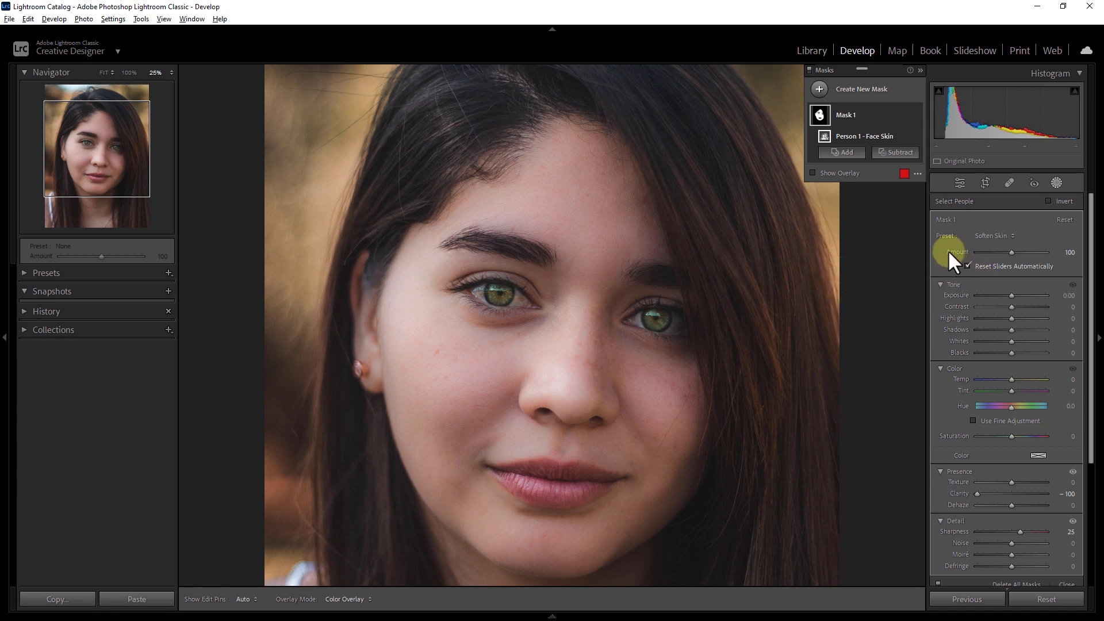
{"action": "left_click", "coordinate": [1011, 251]}
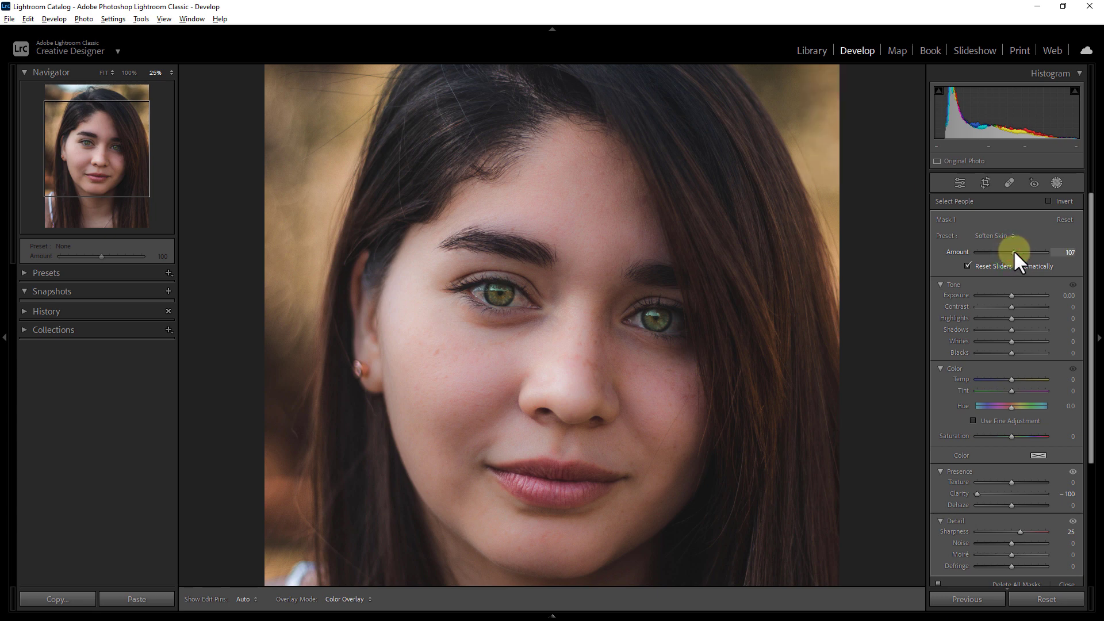
{"action": "left_click_drag", "start_coordinate": [1019, 251], "coordinate": [1023, 252]}
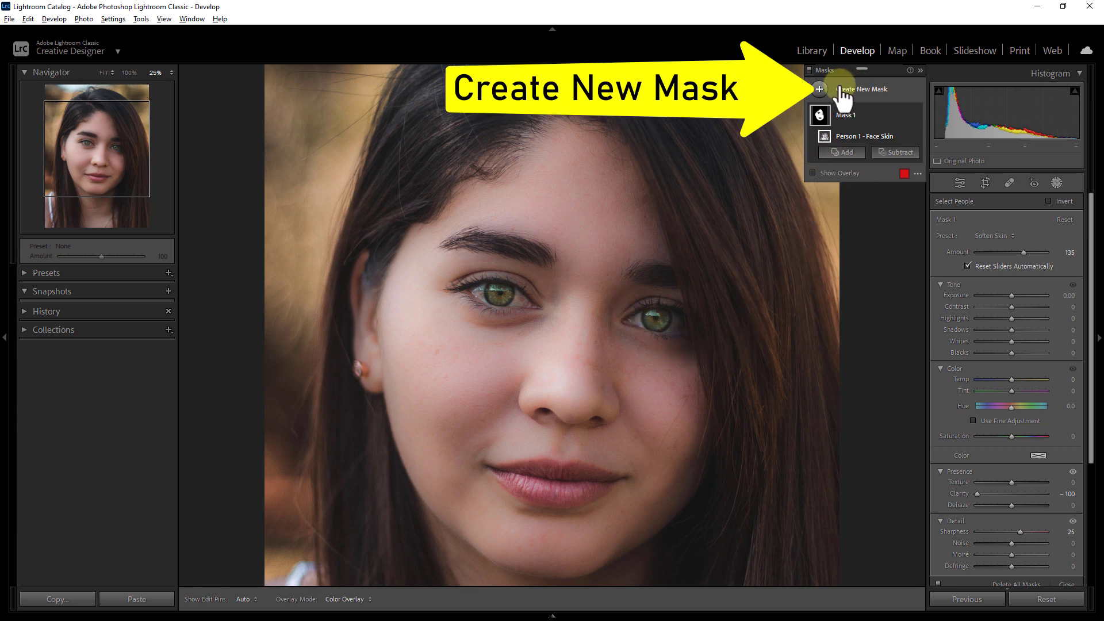
Create a new people mask covering only the Lips of Person 1.
{"action": "left_click", "coordinate": [851, 91]}
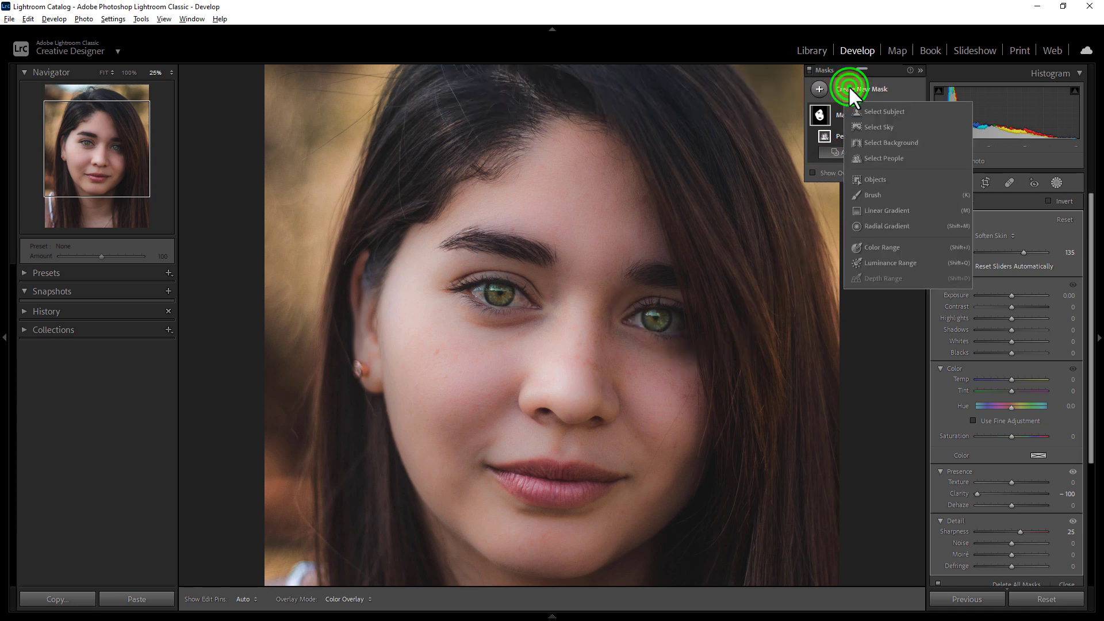
{"action": "left_click", "coordinate": [888, 160]}
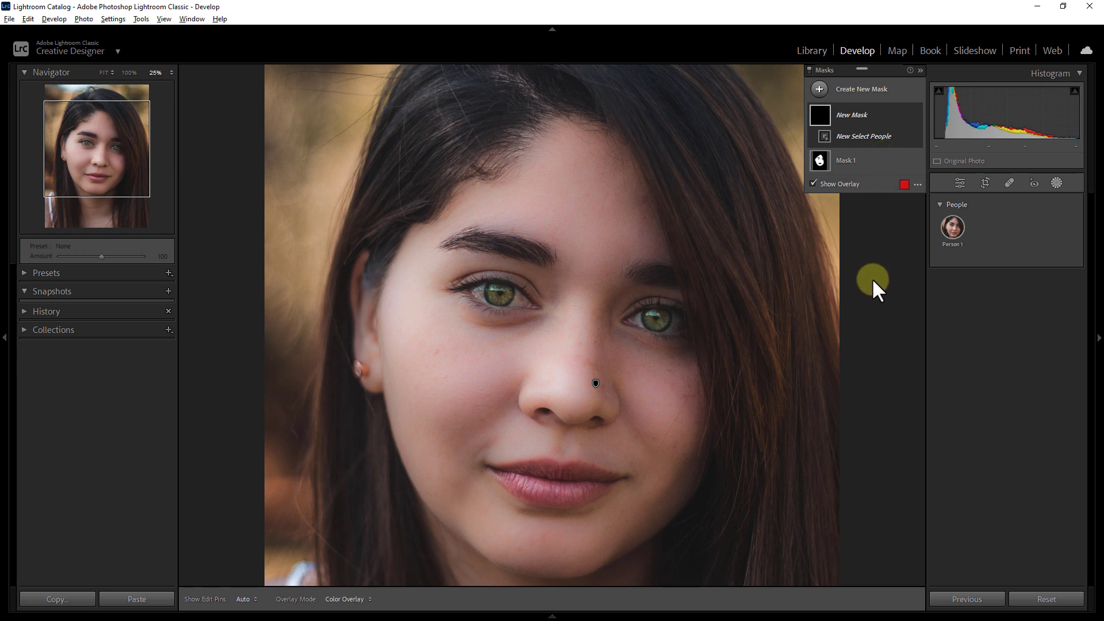
{"action": "left_click", "coordinate": [952, 228]}
{"action": "left_click", "coordinate": [953, 228]}
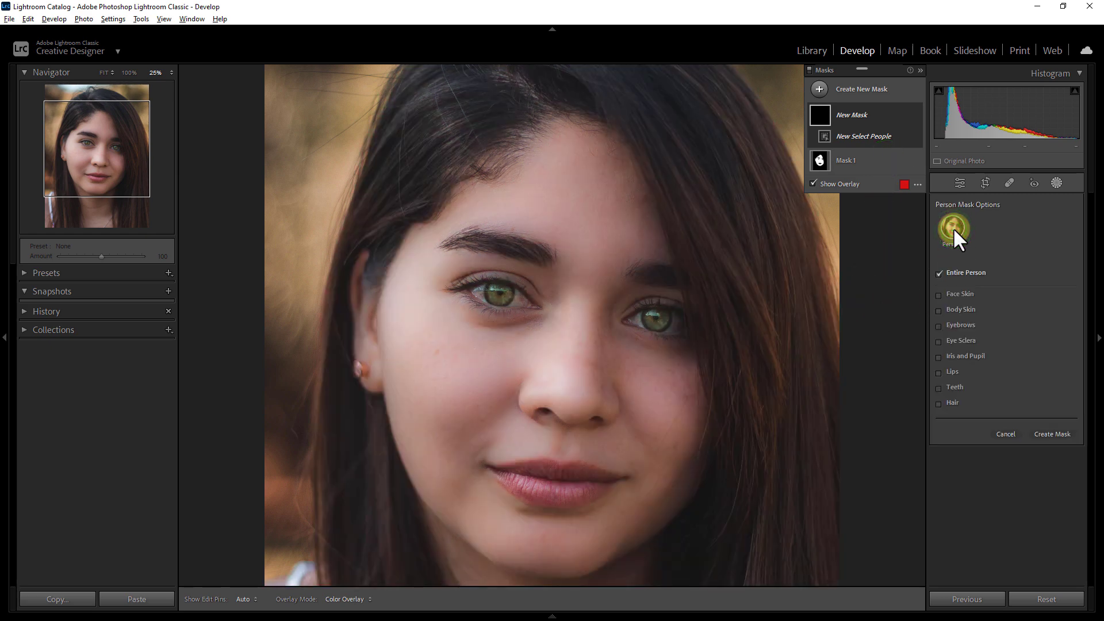
{"action": "left_click", "coordinate": [962, 373]}
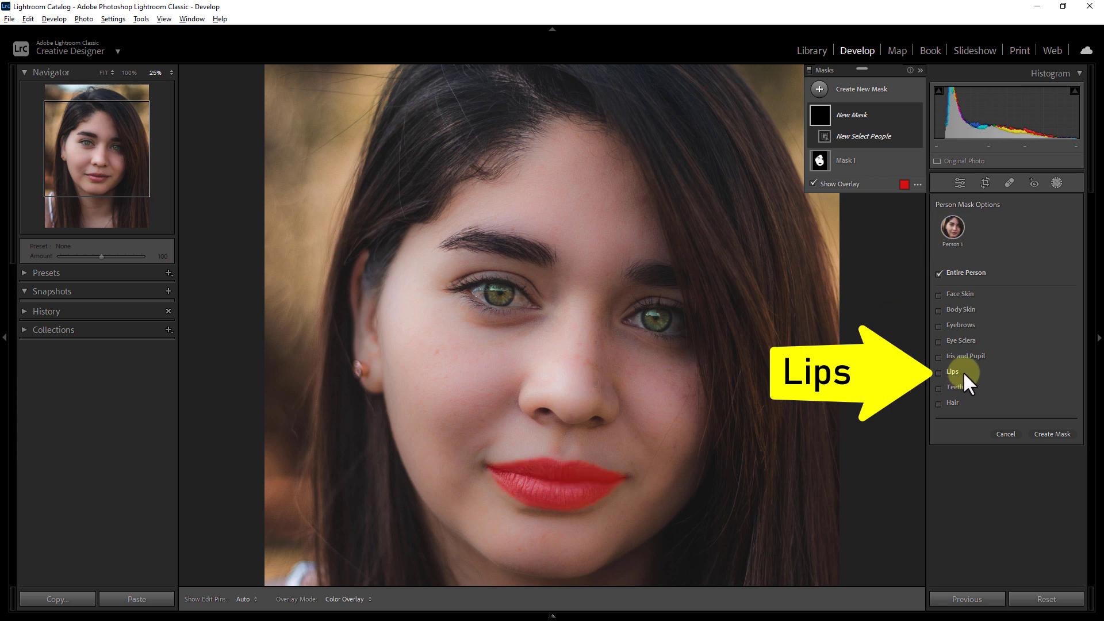
{"action": "left_click", "coordinate": [938, 372]}
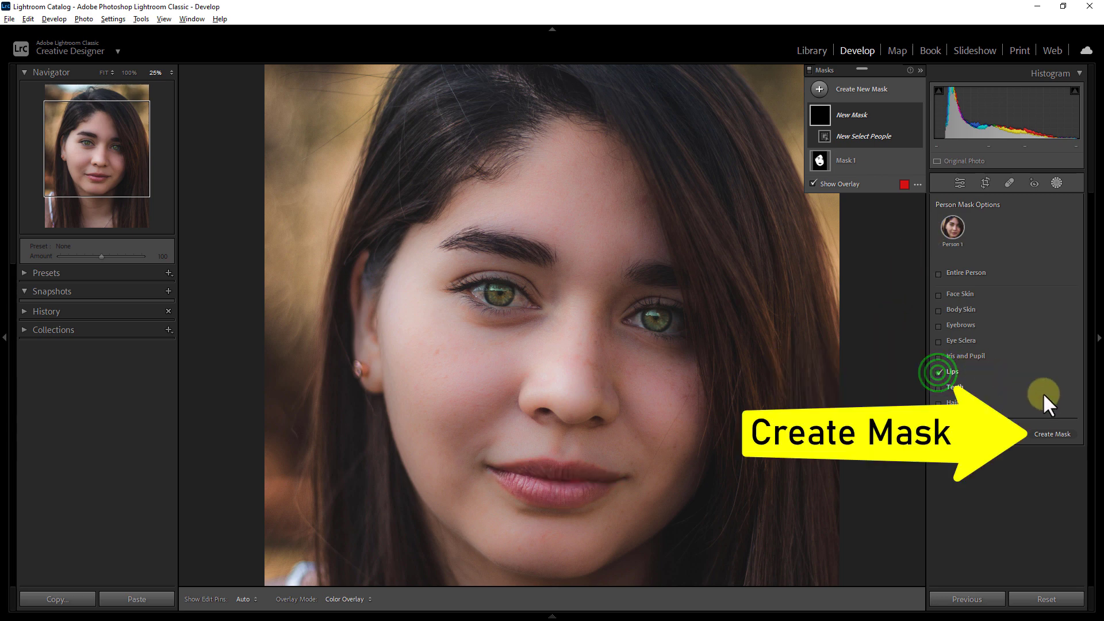
{"action": "left_click", "coordinate": [1054, 435]}
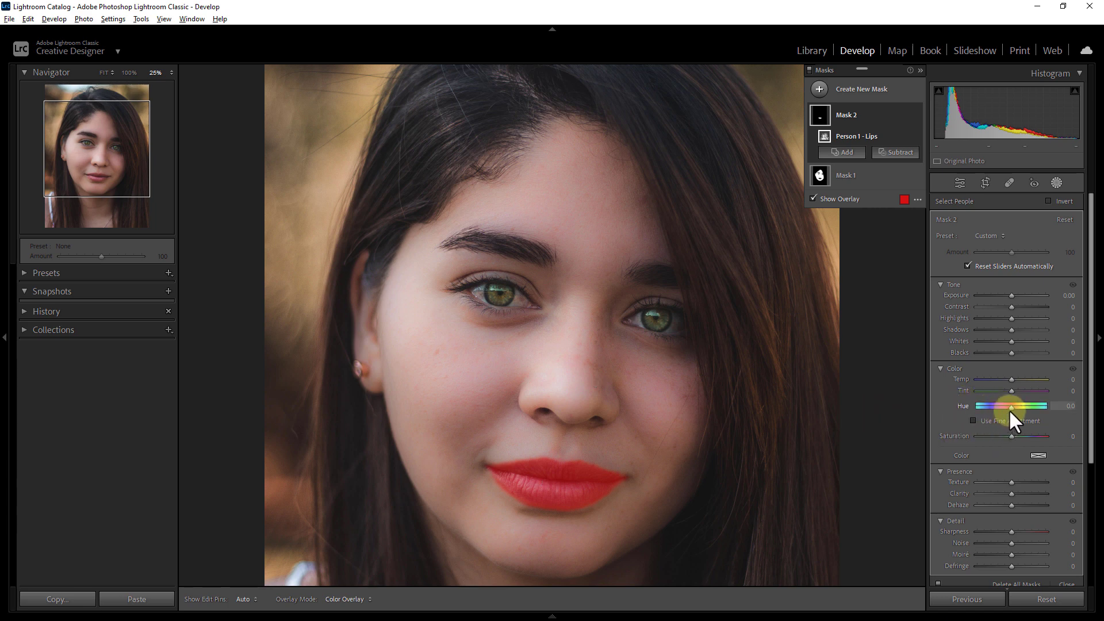
Recolour the lips by setting the lips mask's Hue to -28.4 and Saturation to 18.
{"action": "mouse_move", "coordinate": [1010, 409]}
{"action": "left_mouse_down"}
{"action": "mouse_move", "coordinate": [982, 405]}
{"action": "mouse_move", "coordinate": [1017, 406]}
{"action": "mouse_move", "coordinate": [1006, 405]}
{"action": "left_mouse_up"}
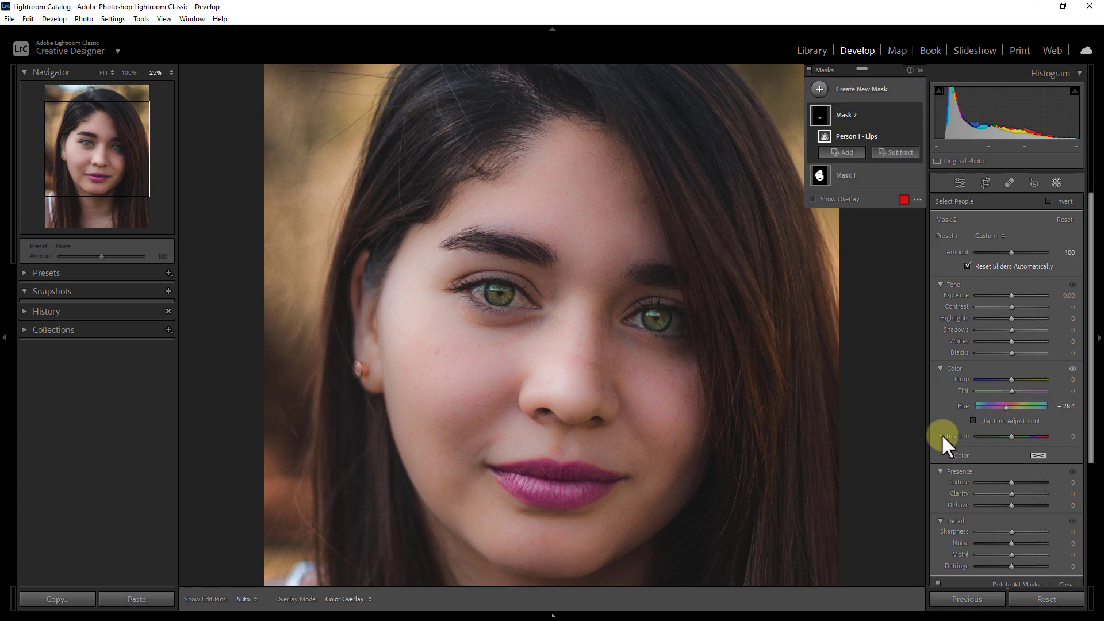
{"action": "left_click_drag", "start_coordinate": [1011, 437], "coordinate": [1012, 437]}
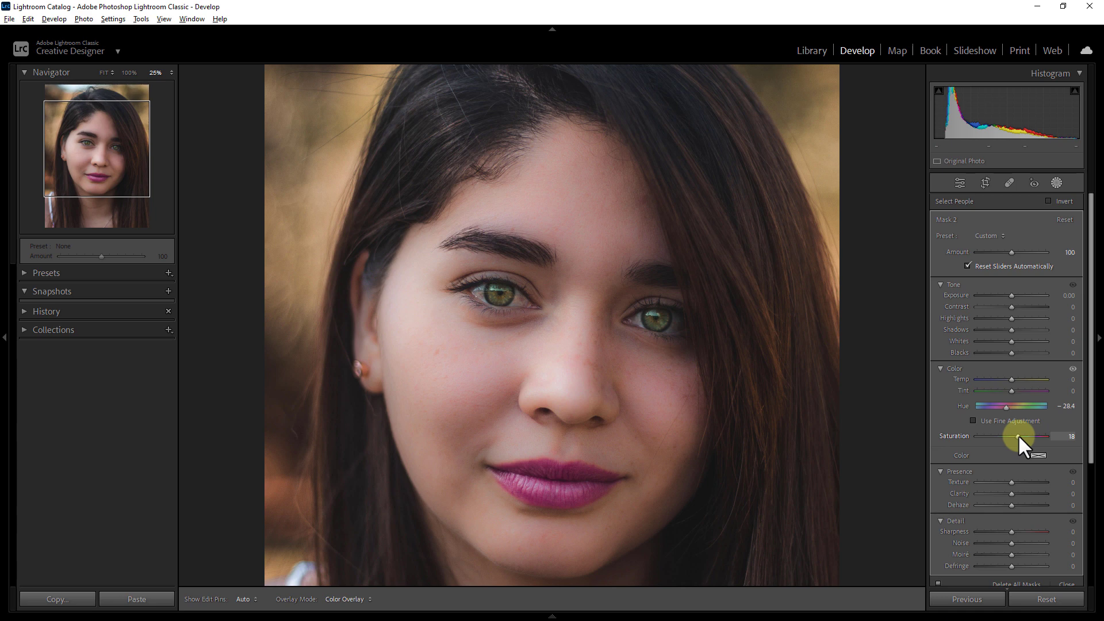
{"action": "left_click_drag", "start_coordinate": [1019, 435], "coordinate": [1013, 433]}
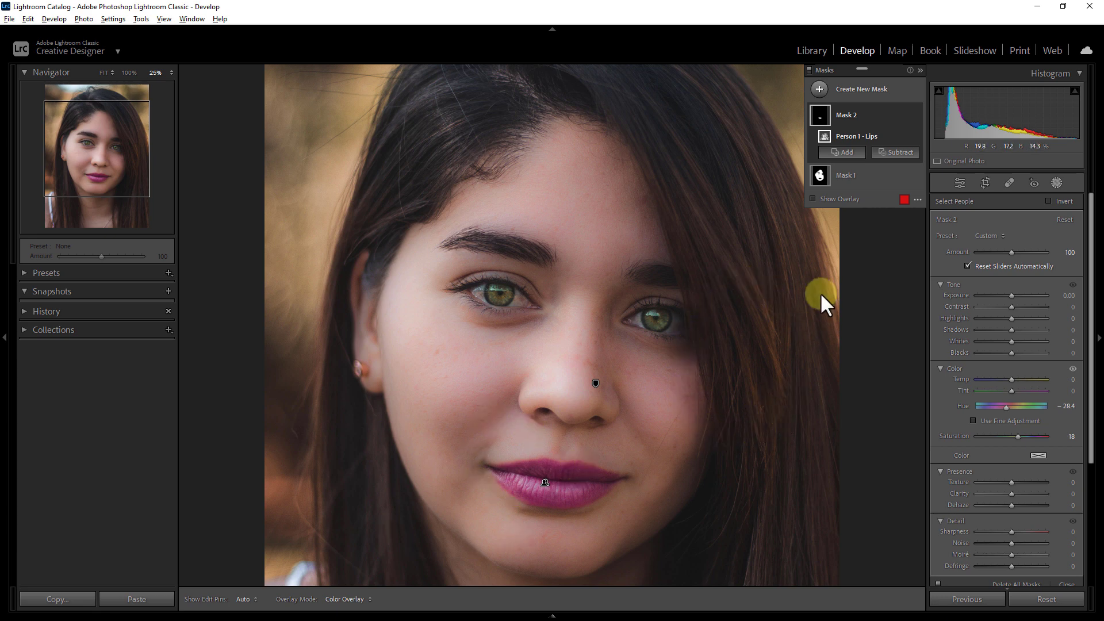
Create a new people mask for the Eyebrows of Person 1 and set its Whites to -35.
{"action": "left_click", "coordinate": [854, 87]}
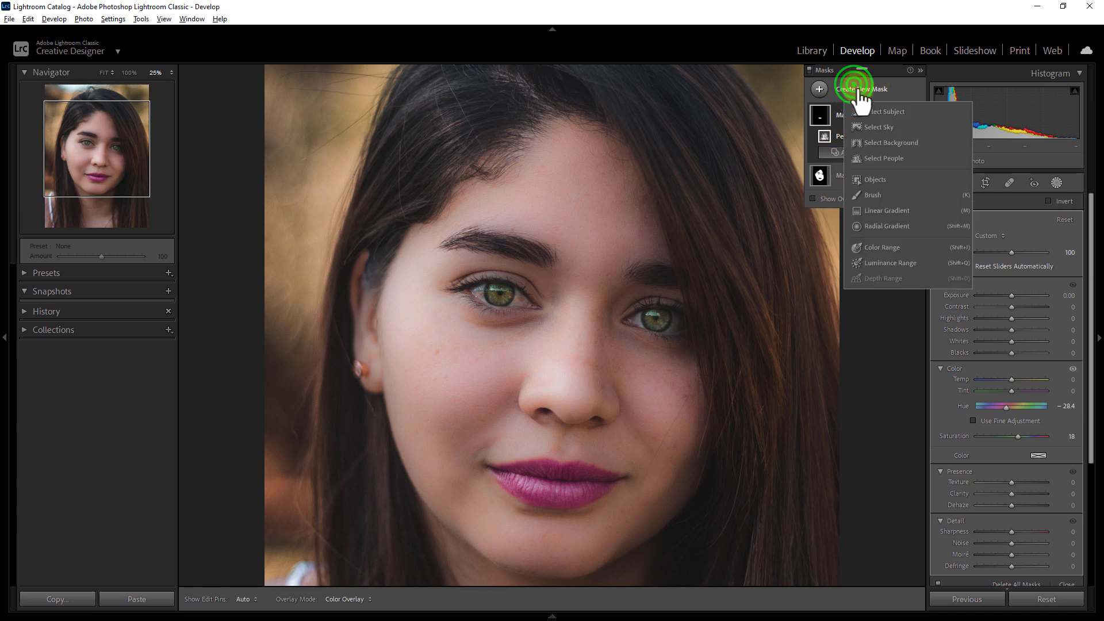
{"action": "left_click", "coordinate": [882, 157]}
{"action": "left_click", "coordinate": [952, 230]}
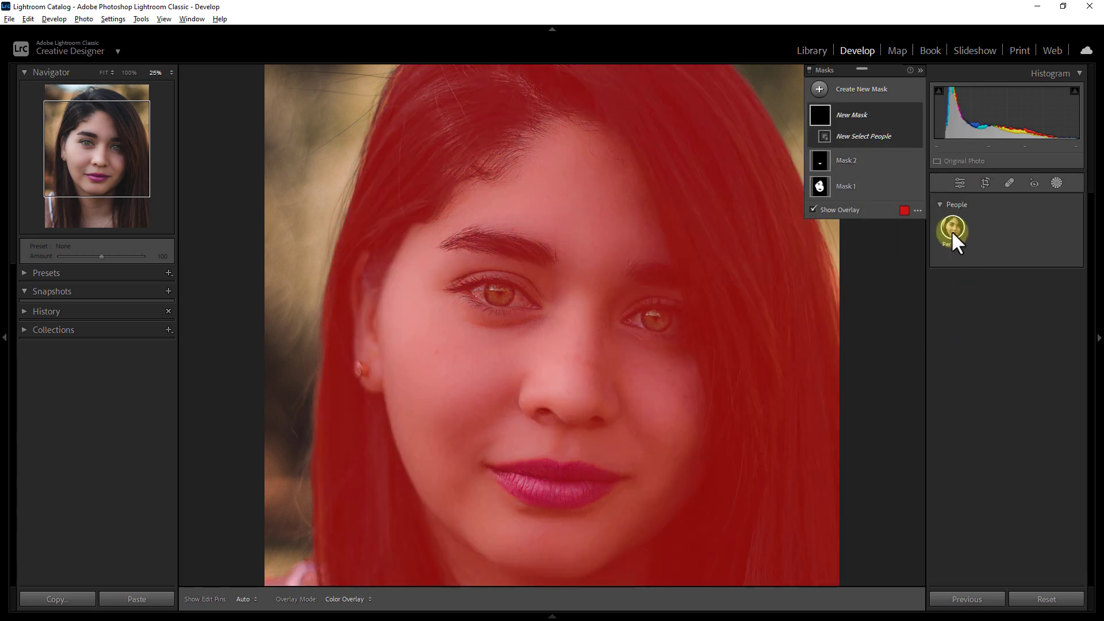
{"action": "left_click", "coordinate": [955, 223]}
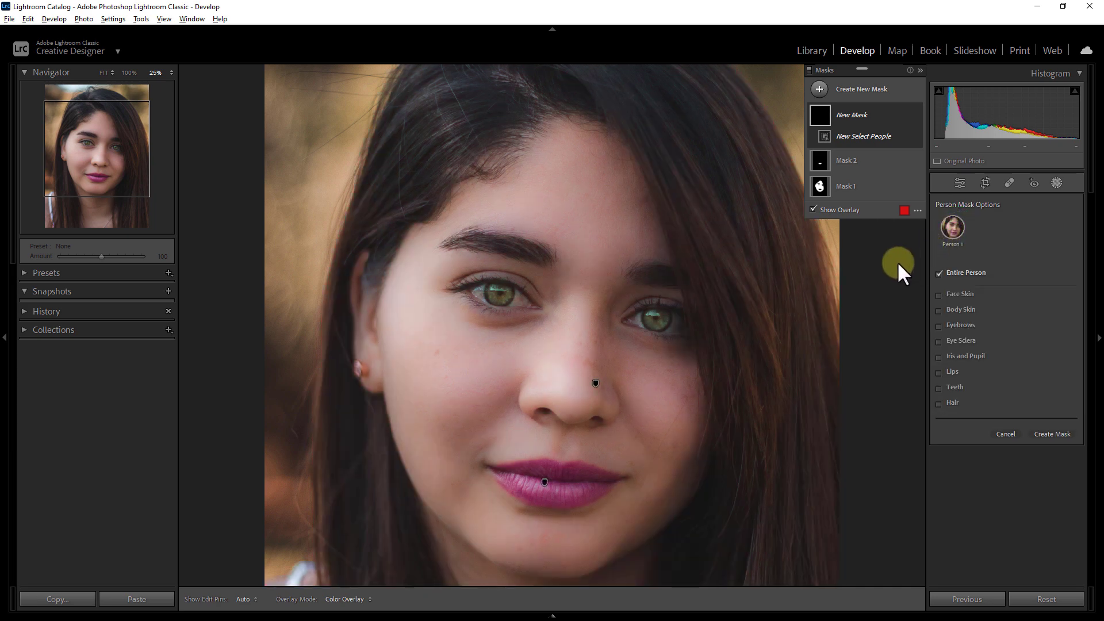
{"action": "left_click", "coordinate": [950, 326]}
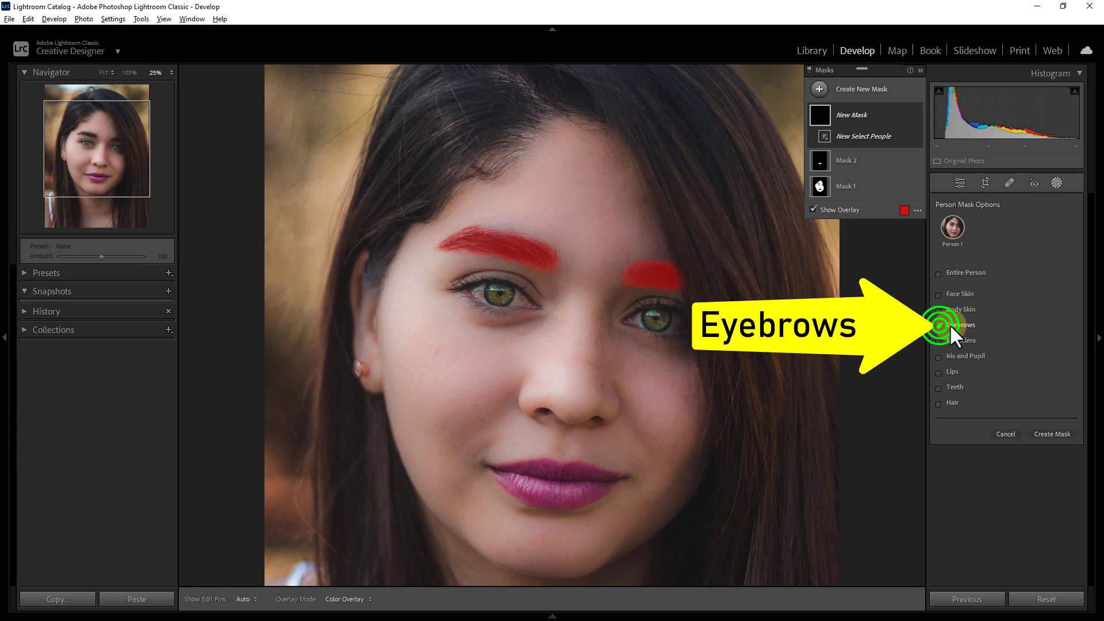
{"action": "left_click", "coordinate": [1052, 434]}
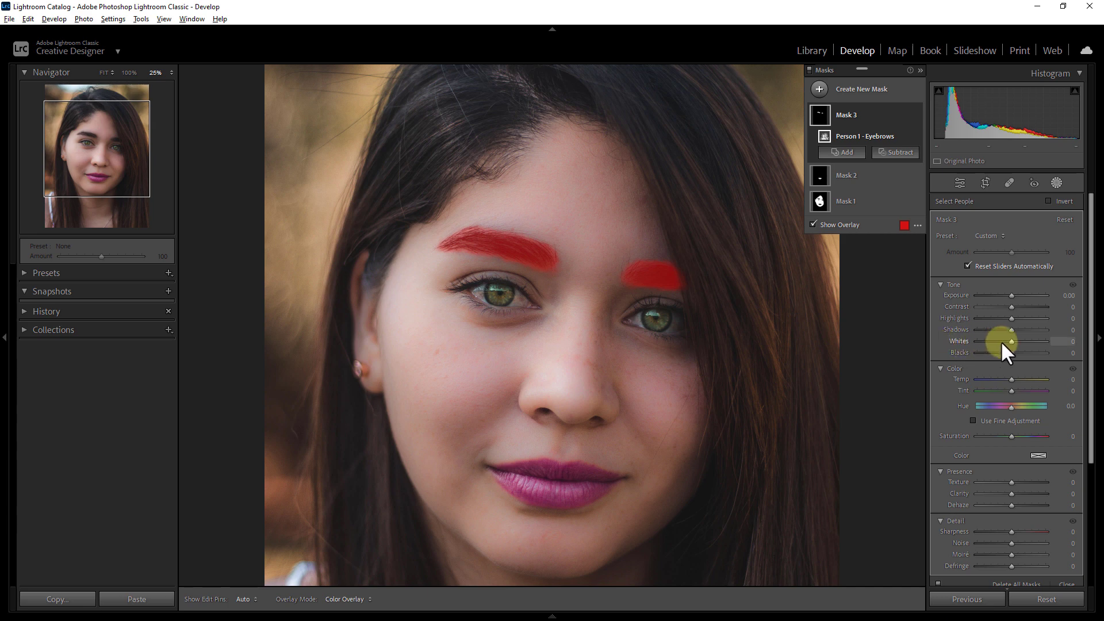
{"action": "left_click_drag", "start_coordinate": [1012, 340], "coordinate": [999, 340]}
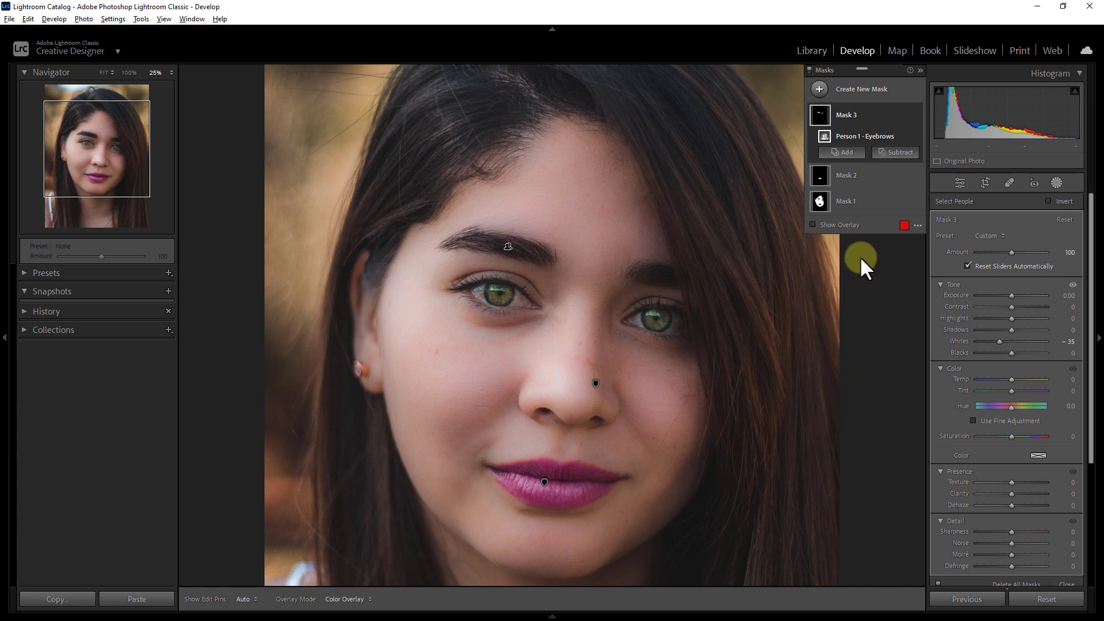
Create a new people mask covering only the Iris and Pupil of Person 1.
{"action": "left_click", "coordinate": [855, 83]}
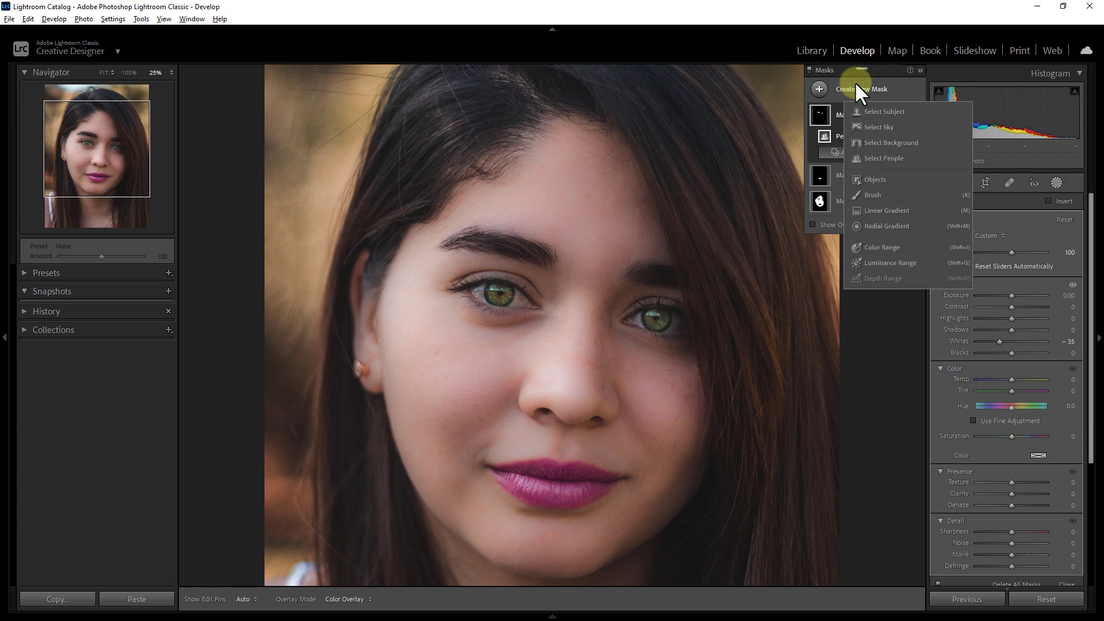
{"action": "left_click", "coordinate": [878, 157]}
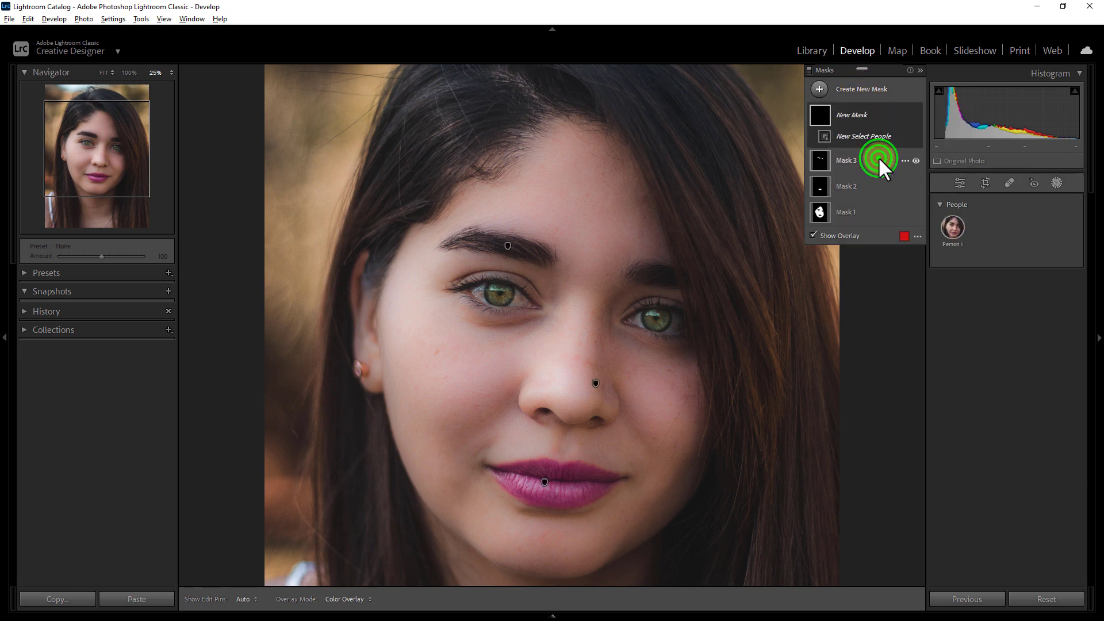
{"action": "mouse_move", "coordinate": [967, 241]}
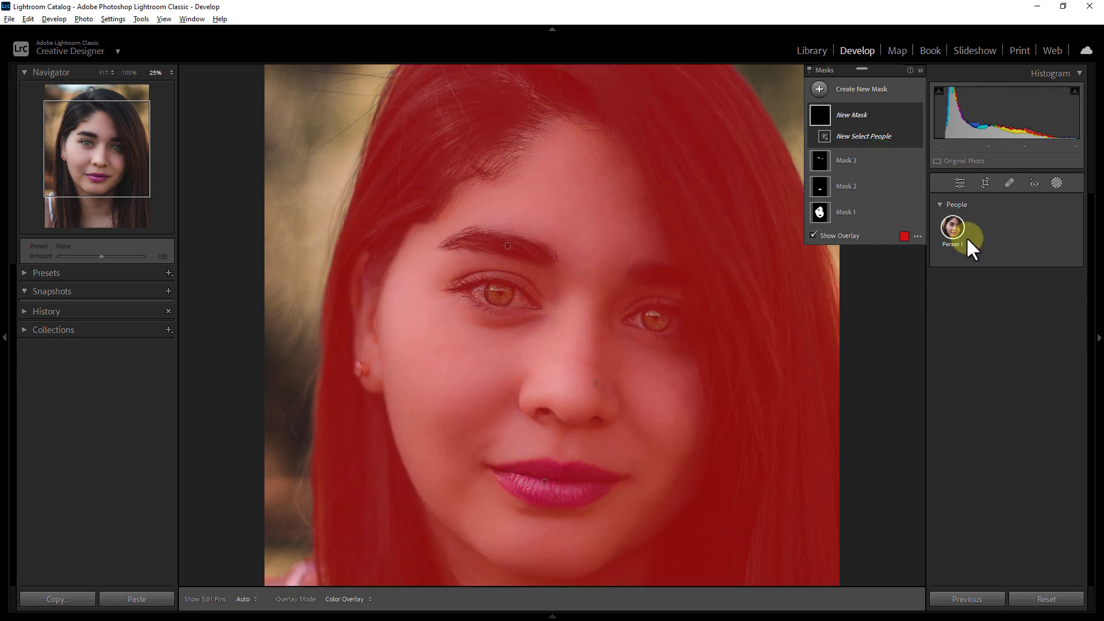
{"action": "left_click", "coordinate": [950, 225]}
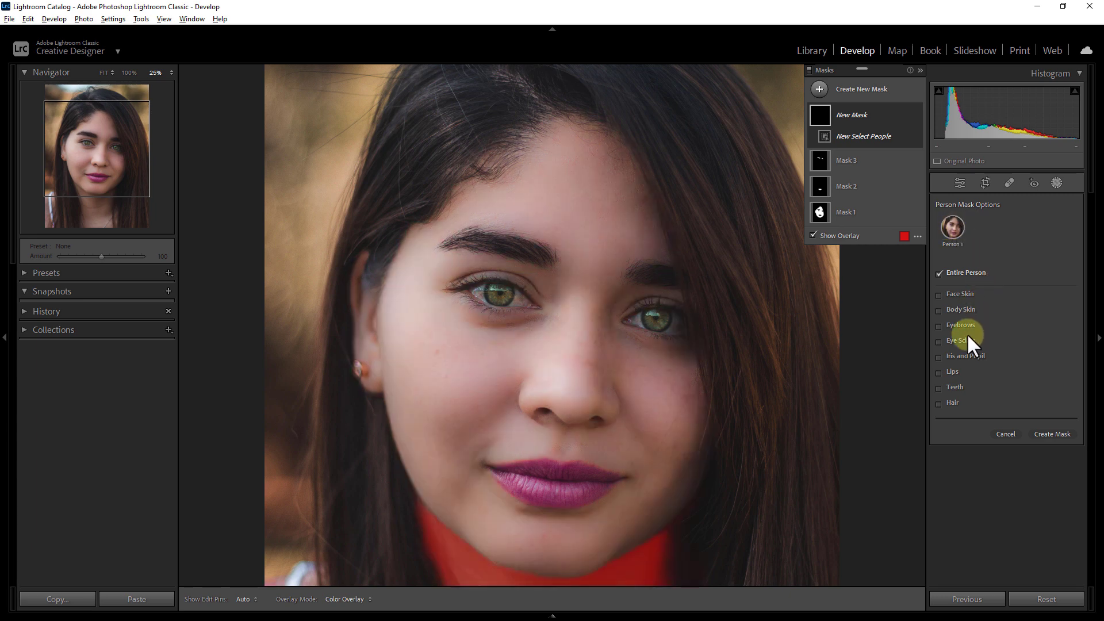
{"action": "left_click", "coordinate": [939, 356]}
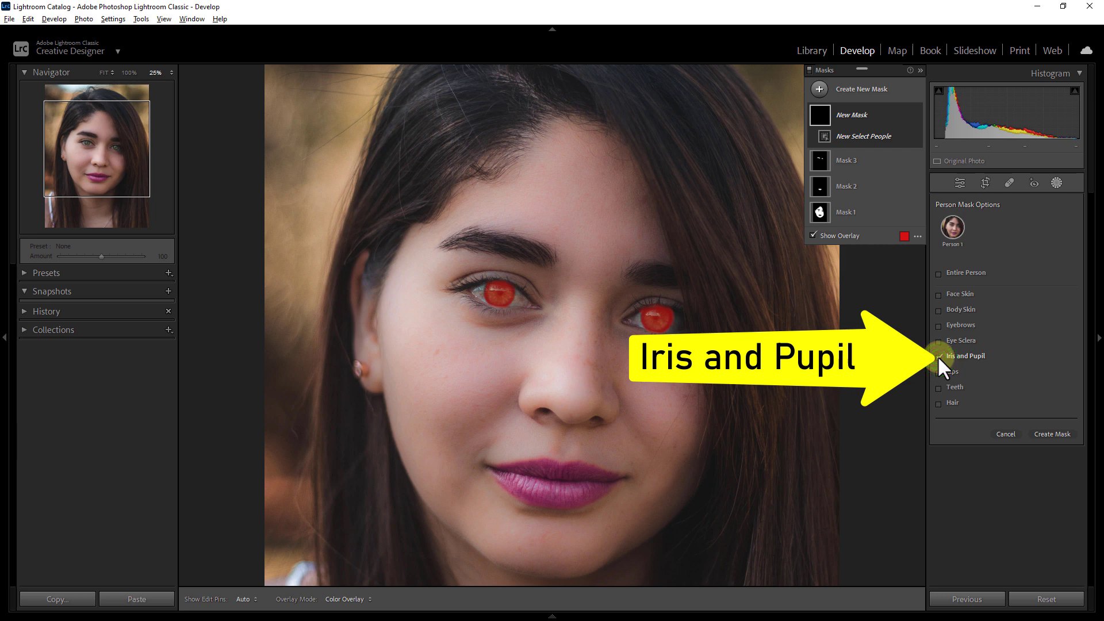
{"action": "left_click", "coordinate": [1048, 432]}
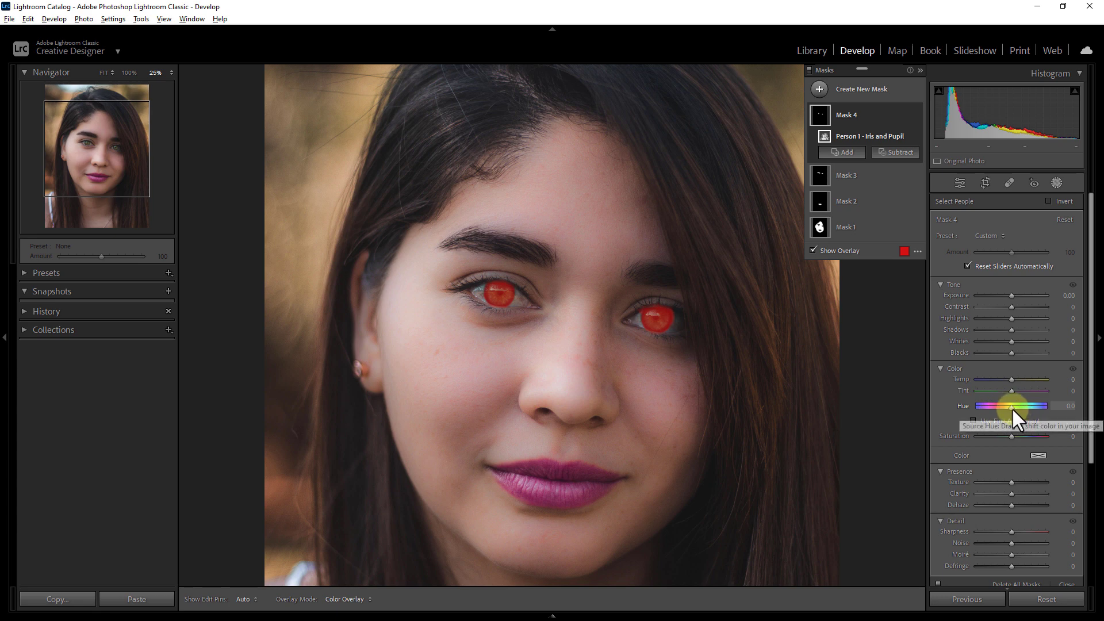
Shift the eye colour by setting the Hue of the Iris and Pupil mask to 3.2.
{"action": "mouse_move", "coordinate": [1012, 407]}
{"action": "left_mouse_down"}
{"action": "mouse_move", "coordinate": [1000, 405]}
{"action": "mouse_move", "coordinate": [1011, 404]}
{"action": "left_mouse_up"}
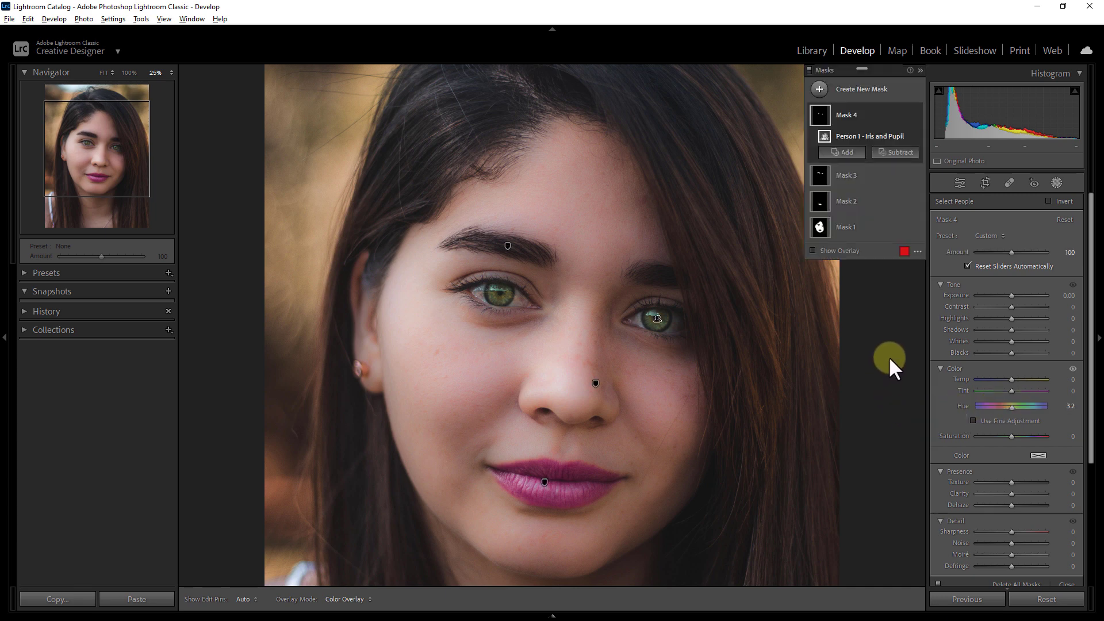
{"action": "key", "text": "z"}
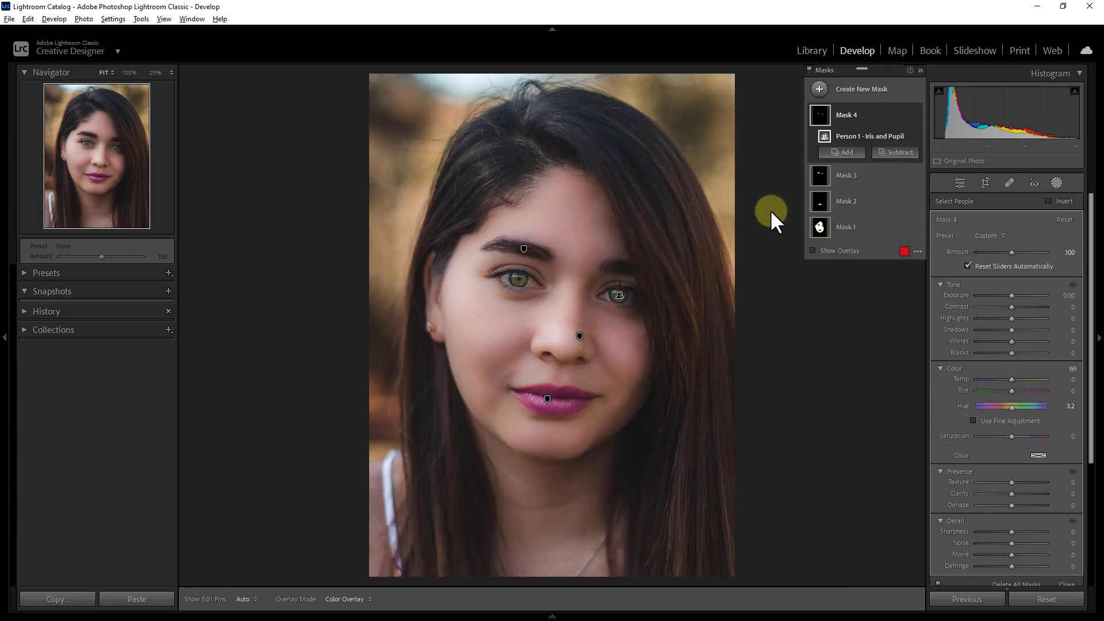
Create a new people mask covering only the Hair of Person 1.
{"action": "left_click", "coordinate": [856, 89]}
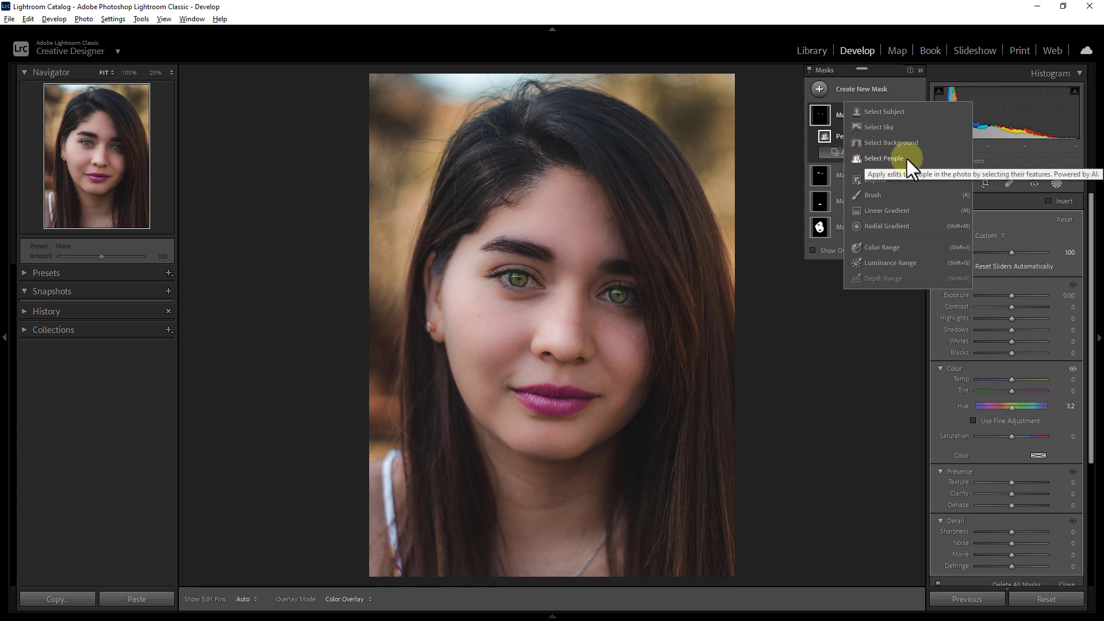
{"action": "left_click", "coordinate": [871, 157]}
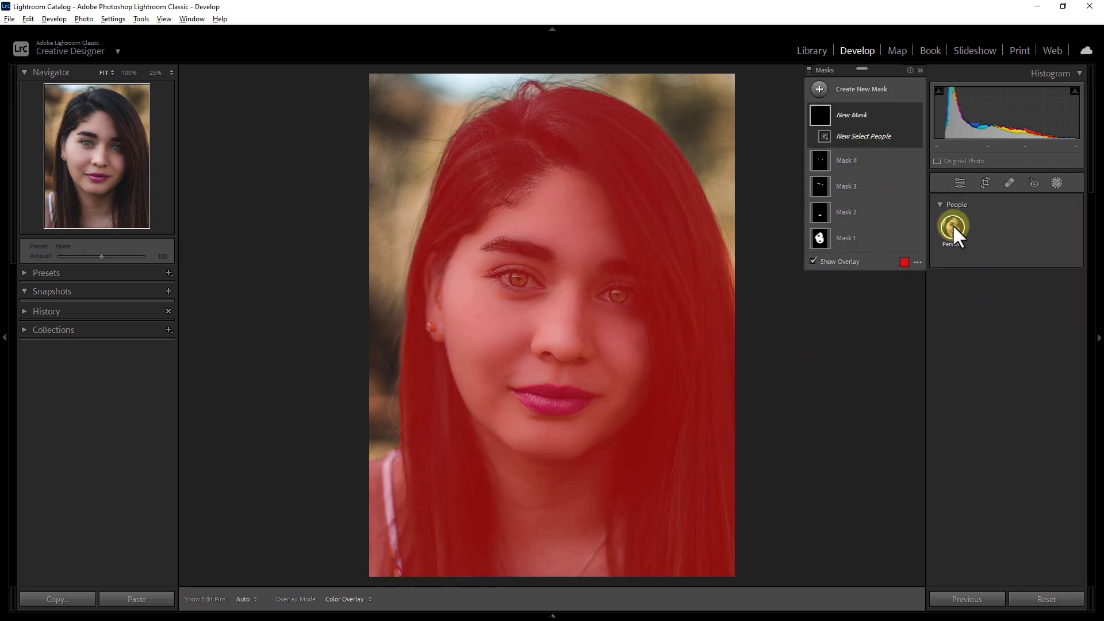
{"action": "left_click", "coordinate": [953, 226]}
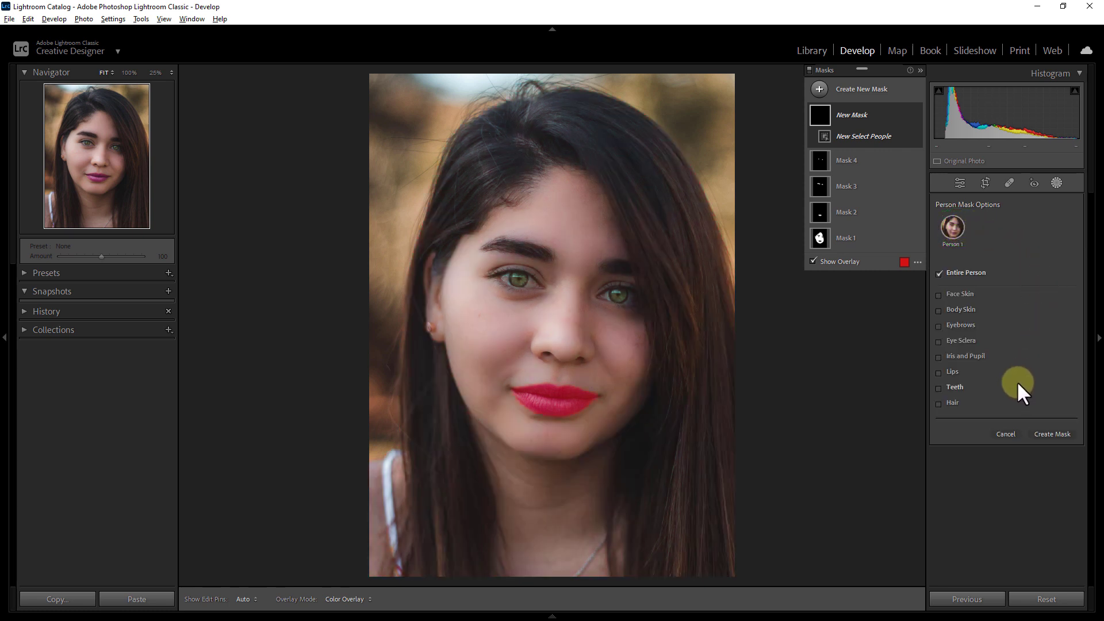
{"action": "left_click", "coordinate": [952, 403]}
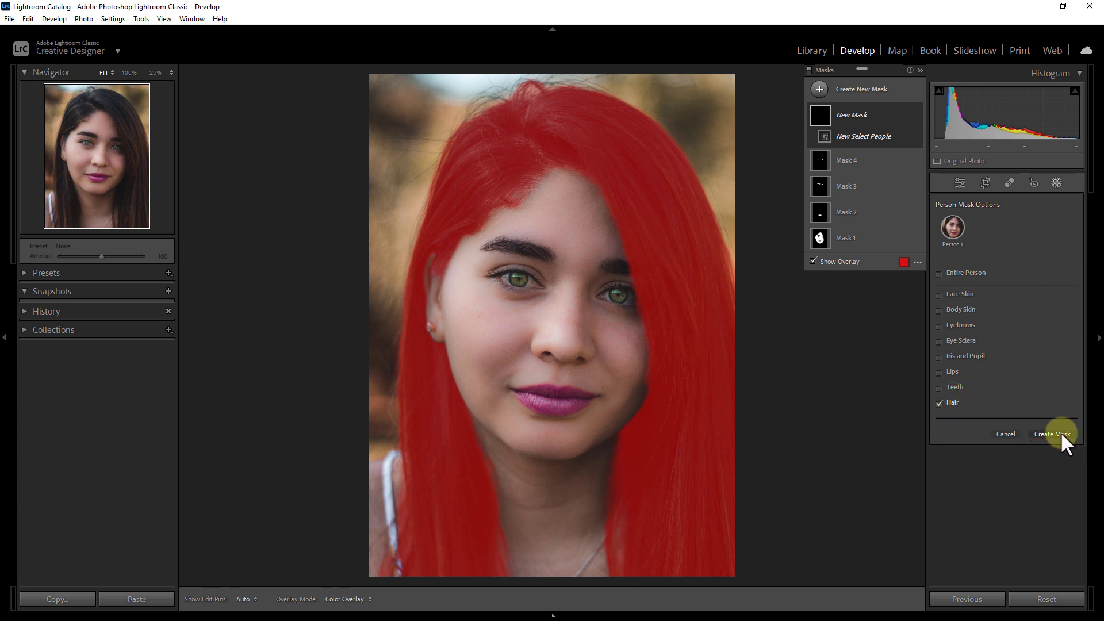
{"action": "left_click", "coordinate": [1044, 434]}
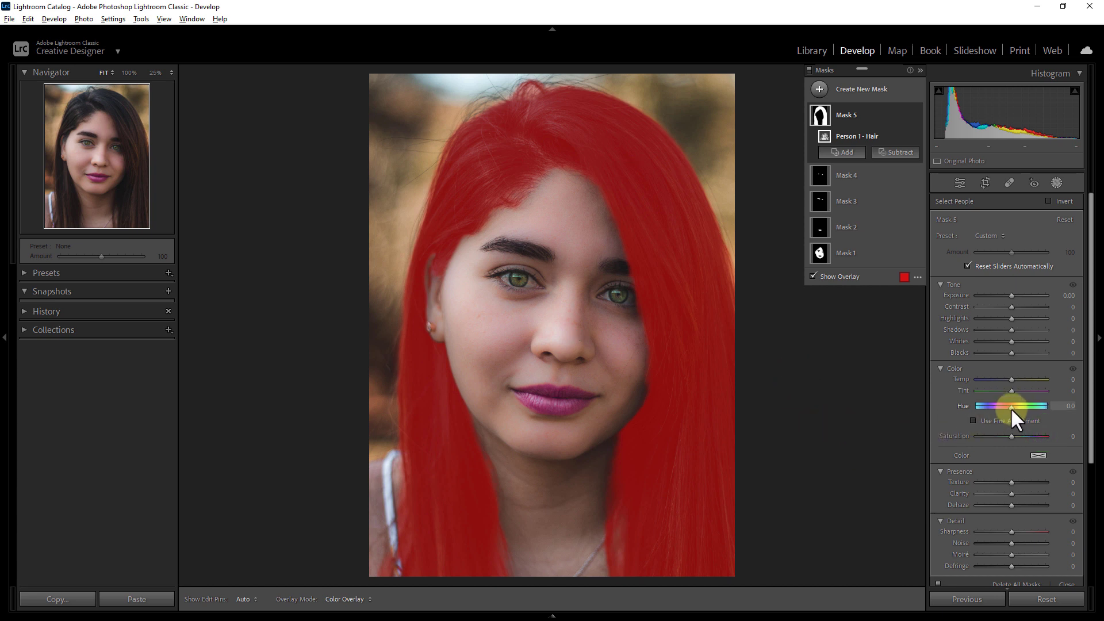
Tint the hair by setting the hair mask's Hue to -18.9, and finish masking.
{"action": "mouse_move", "coordinate": [1012, 409]}
{"action": "left_mouse_down"}
{"action": "mouse_move", "coordinate": [983, 409]}
{"action": "mouse_move", "coordinate": [1017, 406]}
{"action": "mouse_move", "coordinate": [1006, 406]}
{"action": "left_mouse_up"}
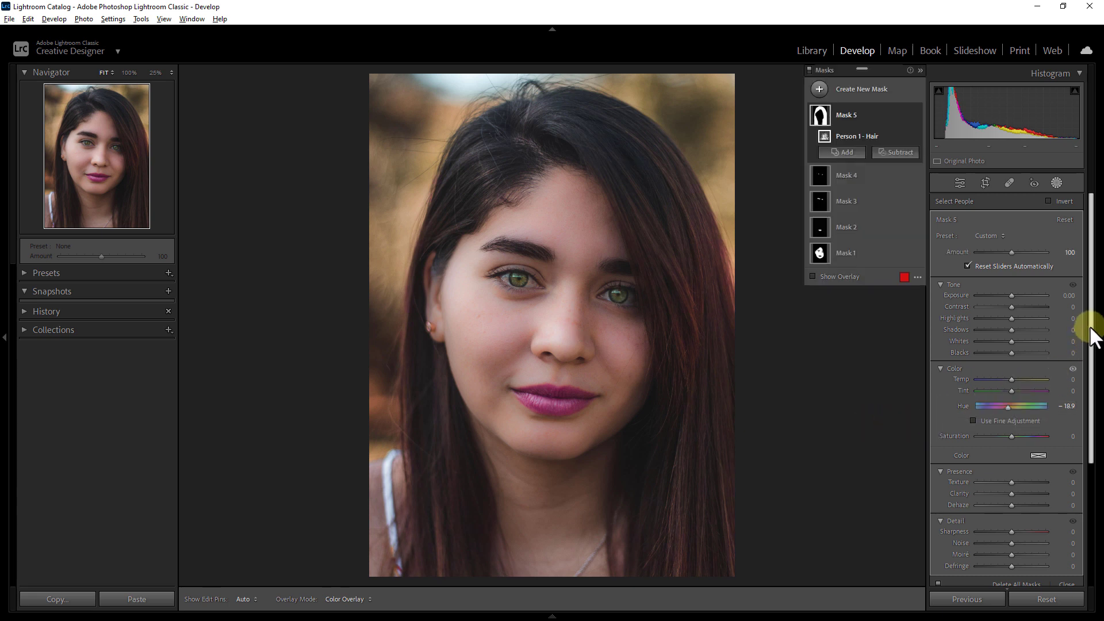
{"action": "left_click_drag", "start_coordinate": [1090, 327], "coordinate": [1096, 417]}
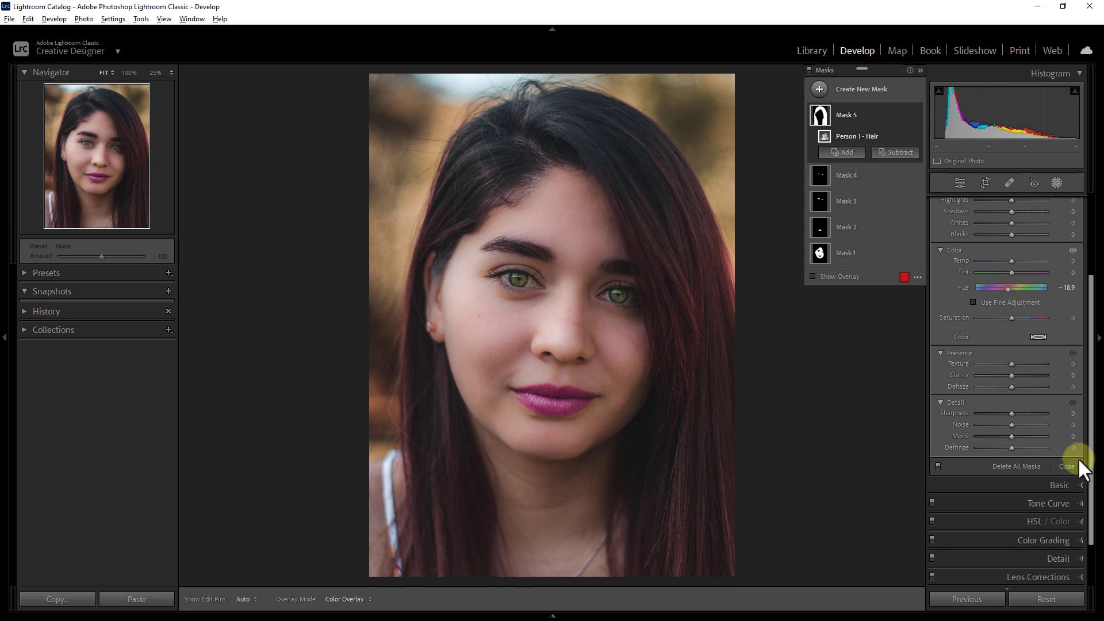
{"action": "left_click", "coordinate": [1066, 466]}
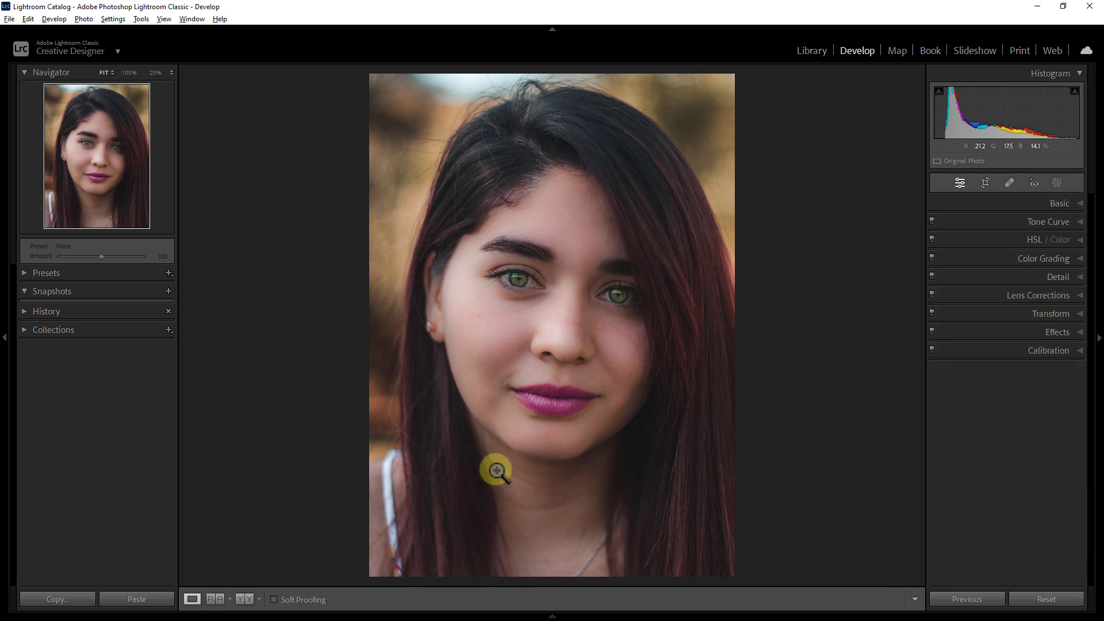
Compare the portrait before and after the retouching side by side, with the surrounding panels hidden.
{"action": "left_click", "coordinate": [245, 599]}
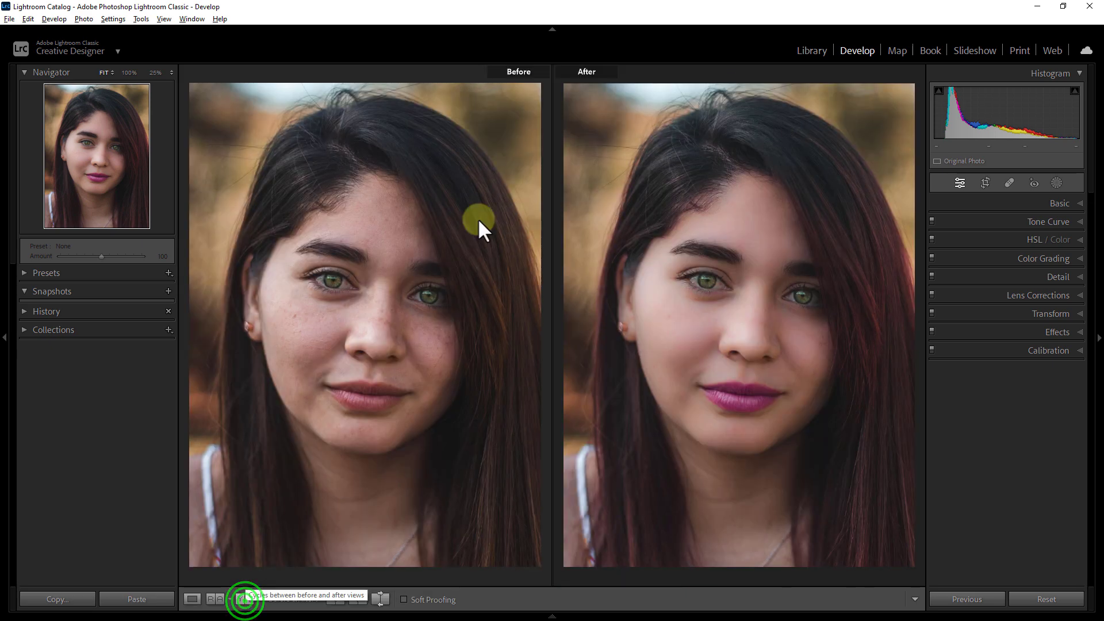
{"action": "key", "text": "shift+Tab"}
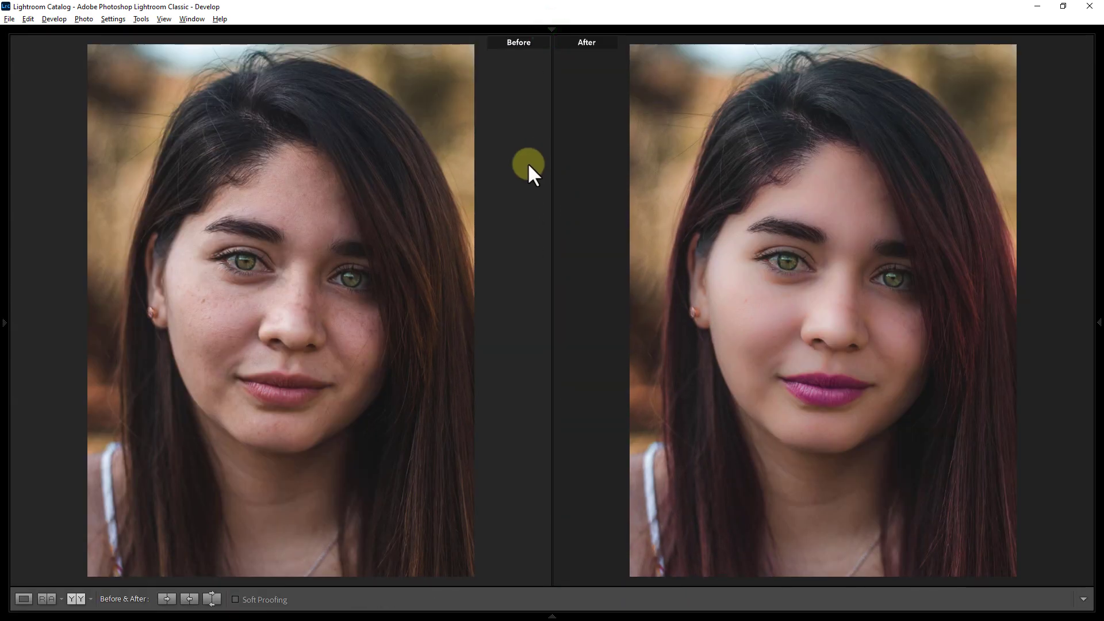